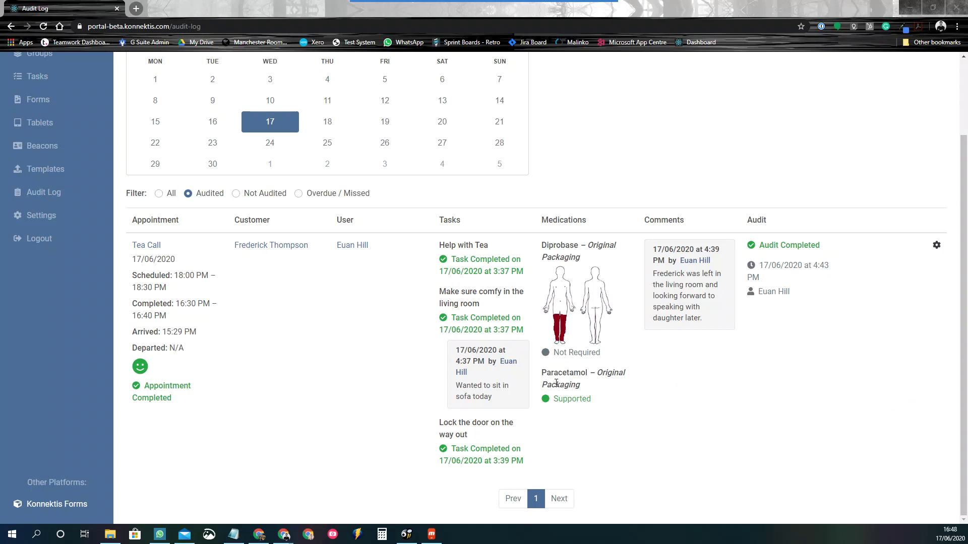
Filter the audit log for June 17, 2020 to Not Audited appointments and find the Morning Call.
{"action": "left_click", "coordinate": [235, 194]}
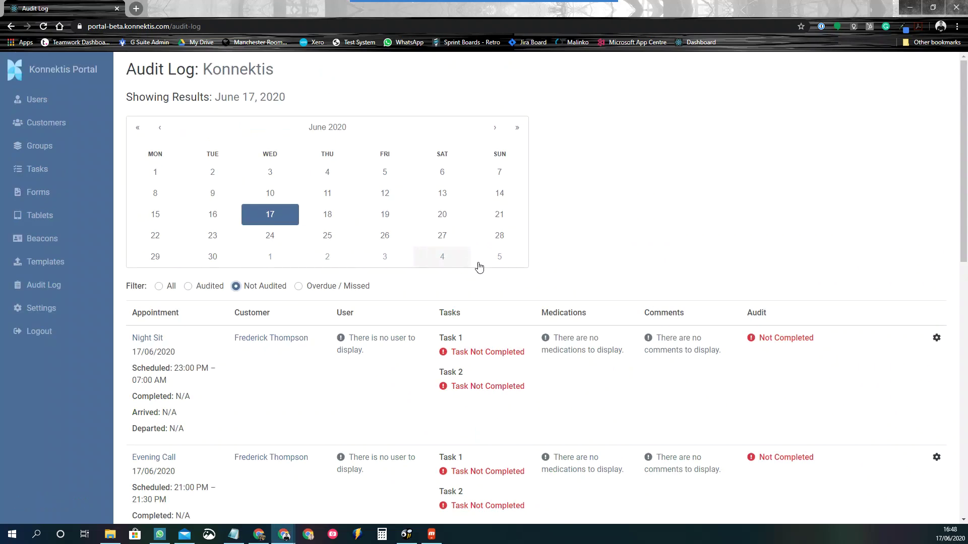
{"action": "scroll", "coordinate": [655, 333], "scroll_direction": "down", "scroll_amount": 1}
{"action": "scroll", "coordinate": [663, 336], "scroll_direction": "down", "scroll_amount": 6}
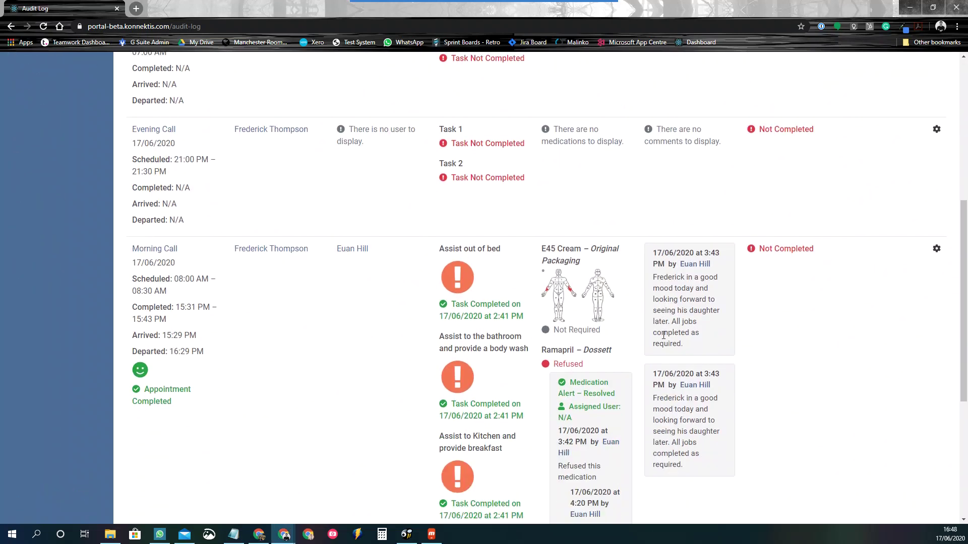
{"action": "scroll", "coordinate": [663, 337], "scroll_direction": "down", "scroll_amount": 1}
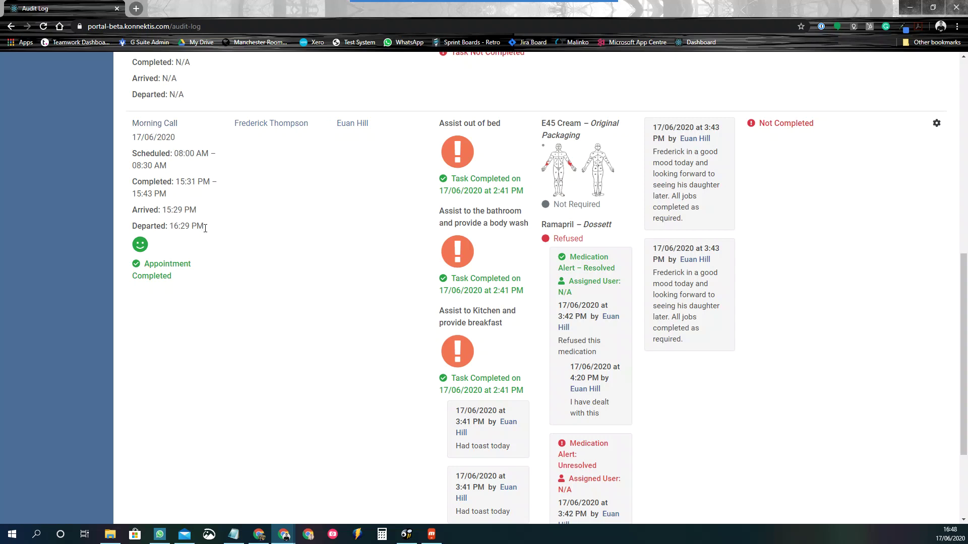
Compare the Morning Call's arrival and departure times with its scheduled and completed times.
{"action": "left_click_drag", "start_coordinate": [212, 228], "coordinate": [132, 210]}
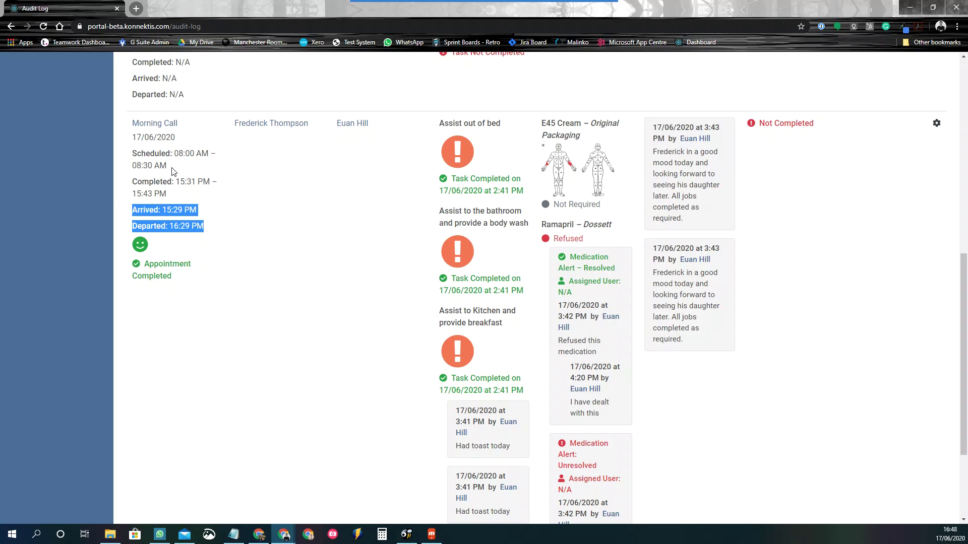
{"action": "left_click", "coordinate": [173, 171]}
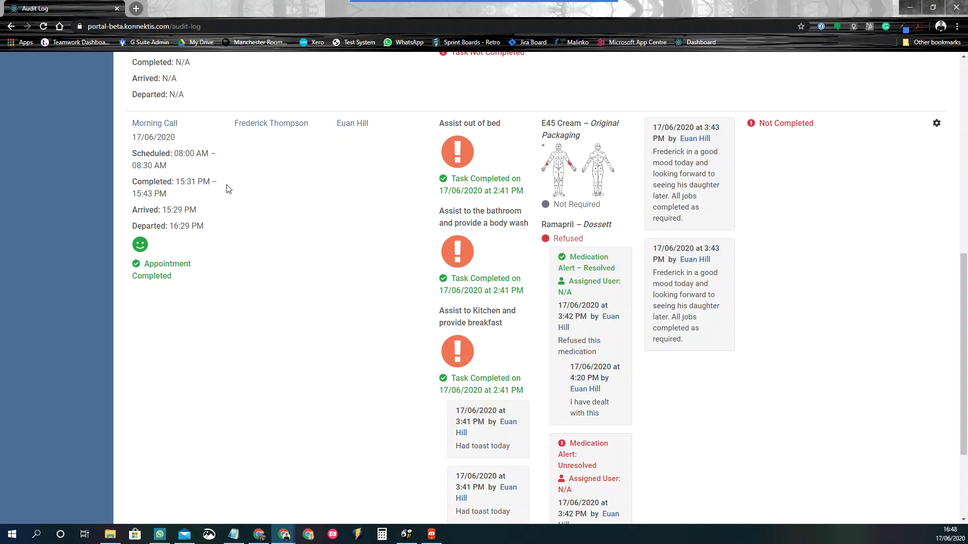
{"action": "left_click", "coordinate": [194, 219]}
{"action": "left_click_drag", "start_coordinate": [194, 219], "coordinate": [132, 216]}
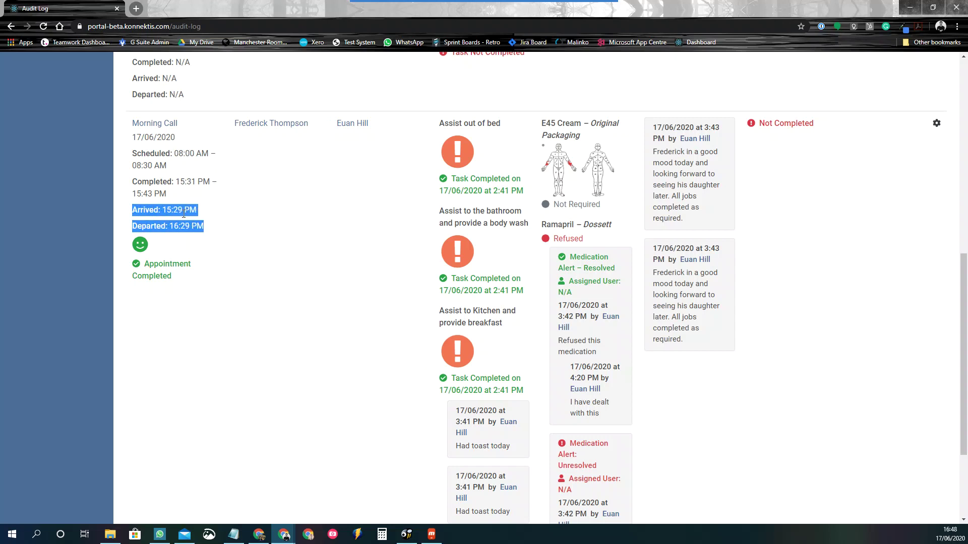
{"action": "left_click", "coordinate": [220, 229]}
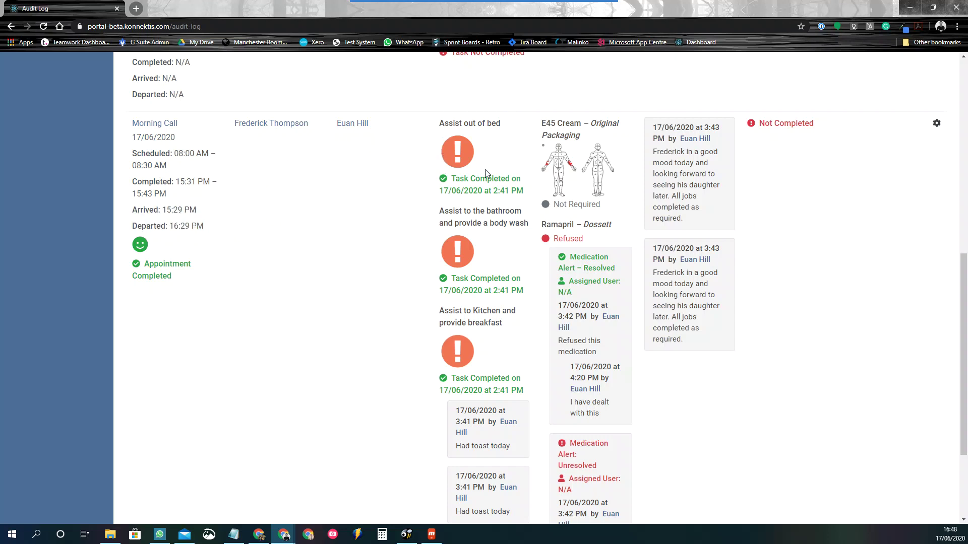
Review the Morning Call's tasks, its Ramapril medication entry and the notes recorded on that medication's alerts.
{"action": "scroll", "coordinate": [484, 176], "scroll_direction": "down", "scroll_amount": 1}
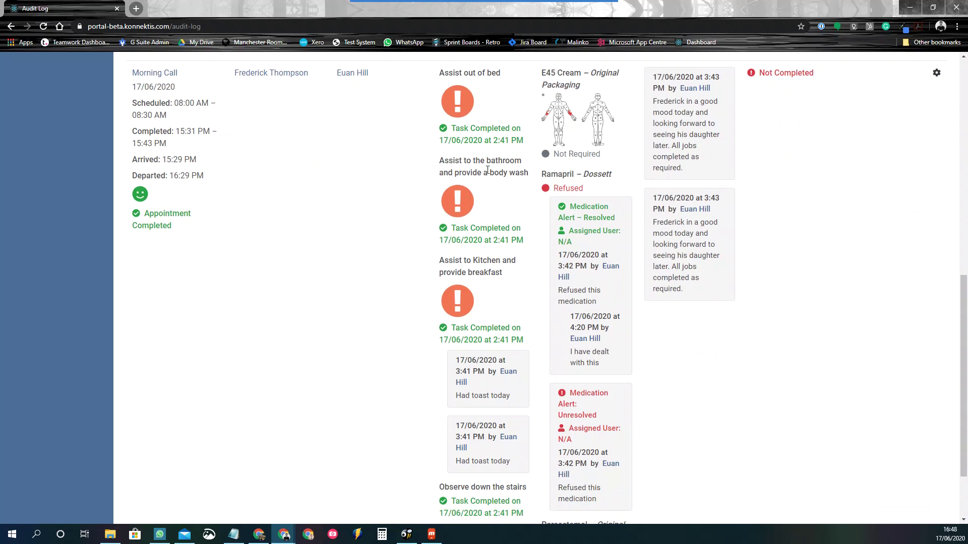
{"action": "scroll", "coordinate": [483, 190], "scroll_direction": "down", "scroll_amount": 1}
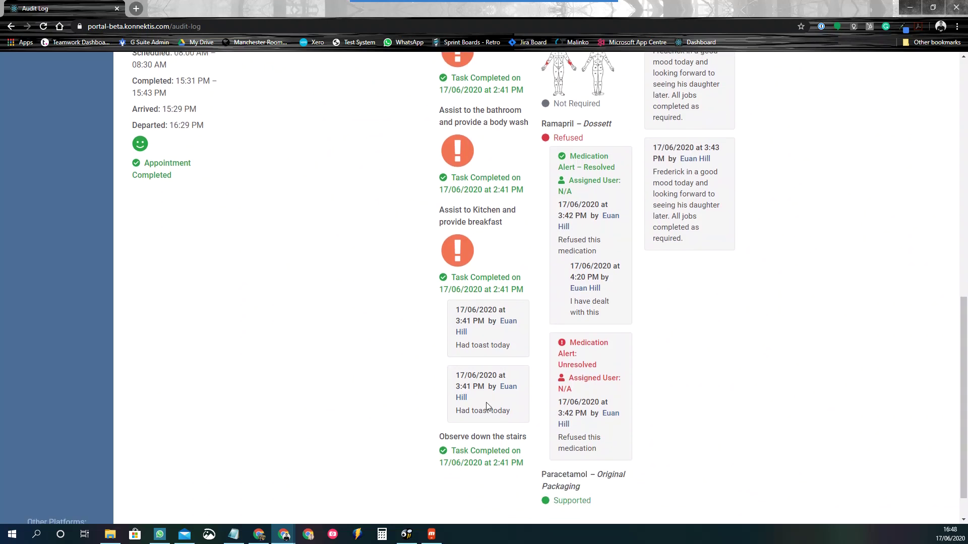
{"action": "scroll", "coordinate": [529, 389], "scroll_direction": "up", "scroll_amount": 1}
{"action": "left_click_drag", "start_coordinate": [538, 180], "coordinate": [600, 187]}
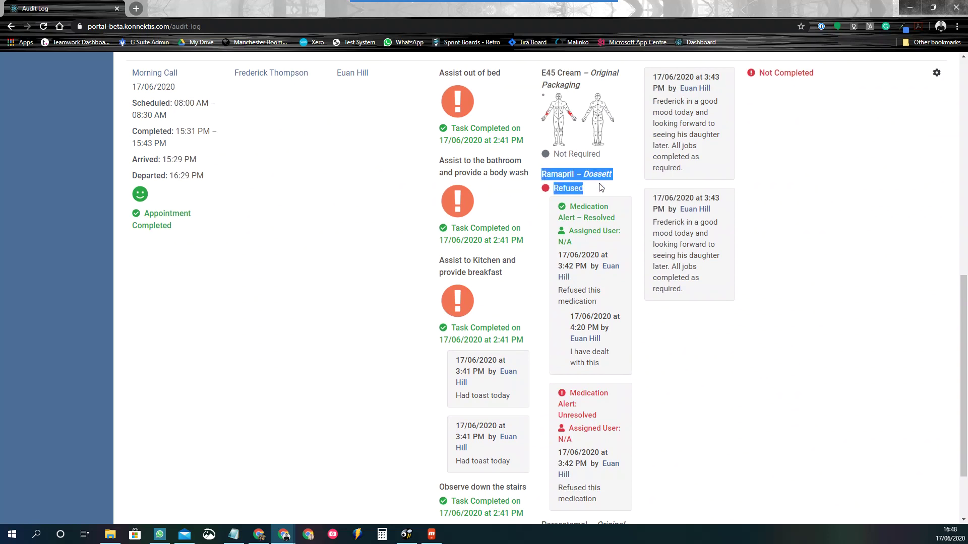
{"action": "left_click", "coordinate": [594, 189]}
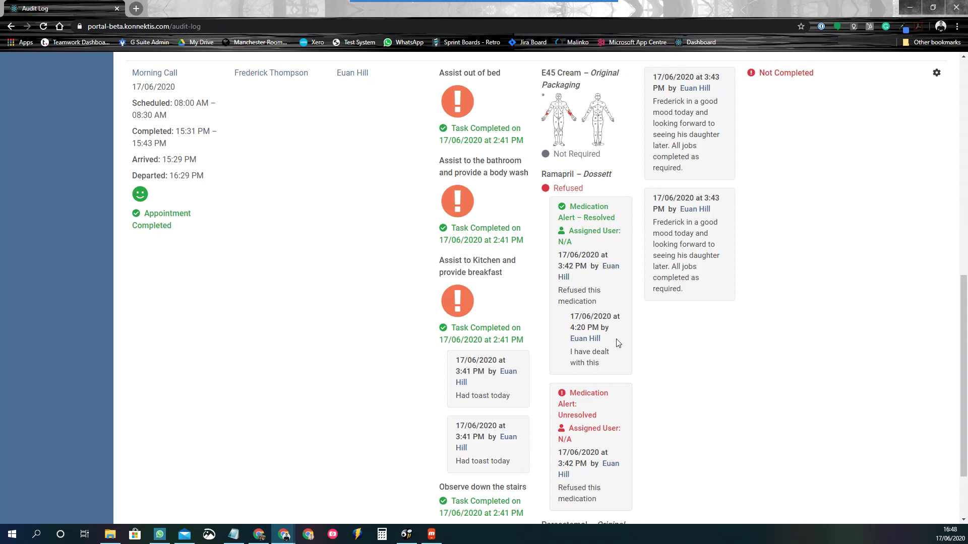
{"action": "left_click_drag", "start_coordinate": [609, 363], "coordinate": [571, 317]}
{"action": "left_click", "coordinate": [619, 364]}
Look over the other appointments in the Not Audited list and return to the Morning Call entry.
{"action": "scroll", "coordinate": [783, 342], "scroll_direction": "up", "scroll_amount": 7}
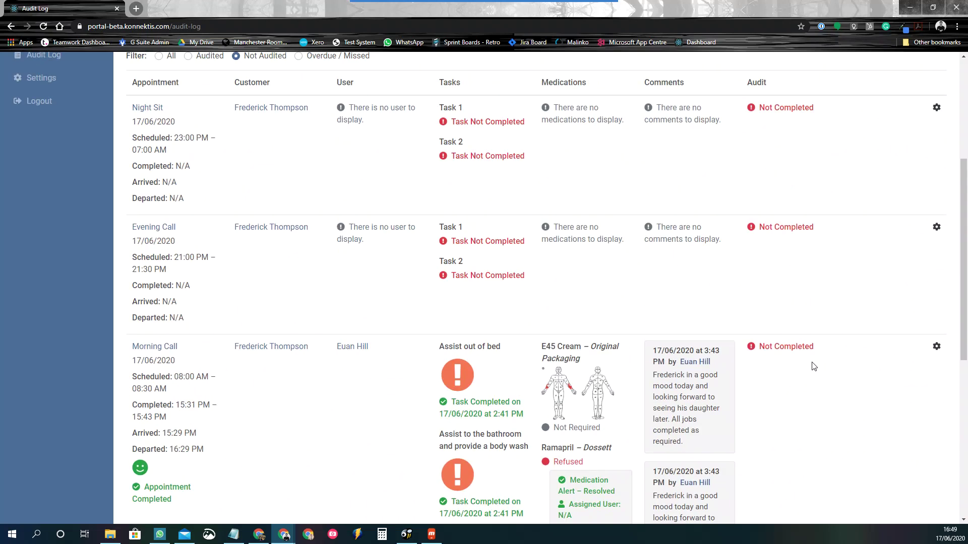
{"action": "scroll", "coordinate": [360, 139], "scroll_direction": "up", "scroll_amount": 2}
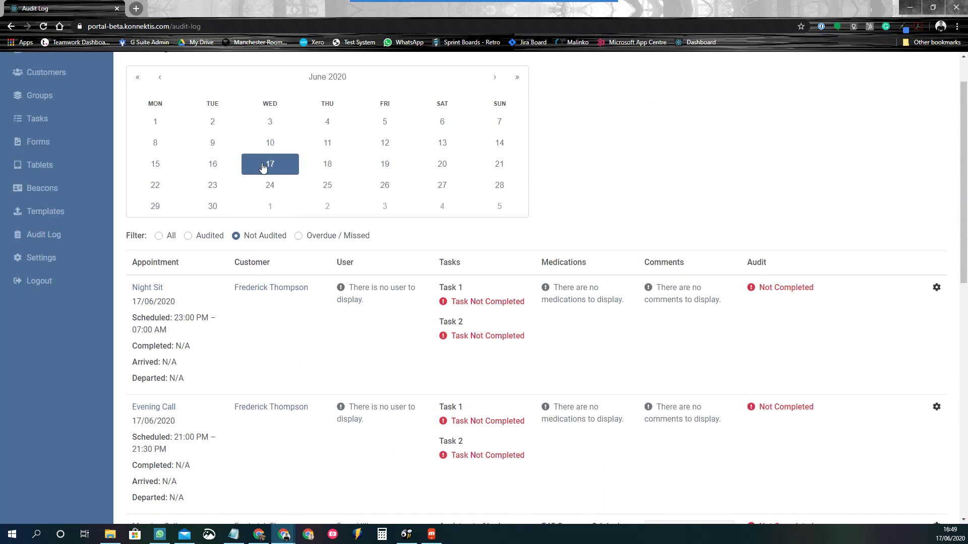
{"action": "scroll", "coordinate": [279, 196], "scroll_direction": "up", "scroll_amount": 1}
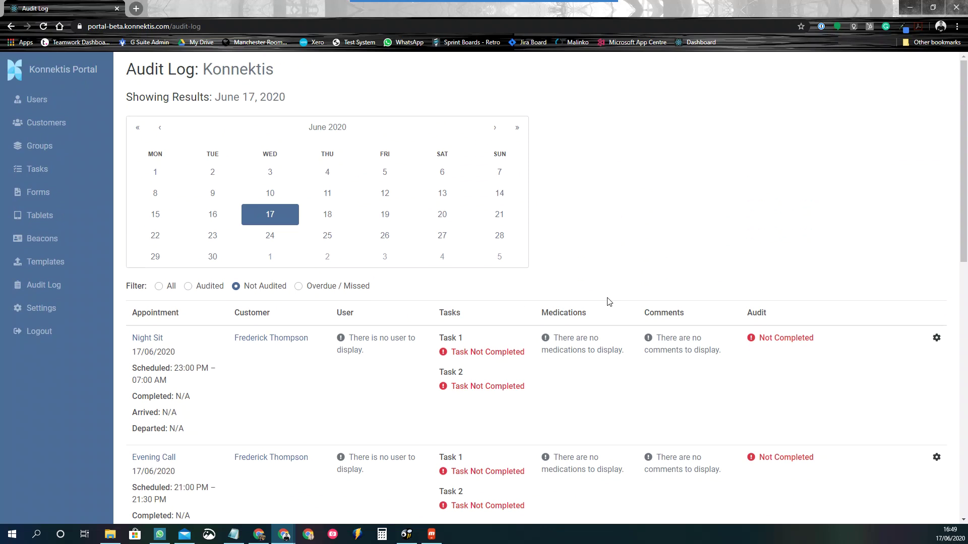
{"action": "scroll", "coordinate": [610, 303], "scroll_direction": "down", "scroll_amount": 7}
{"action": "scroll", "coordinate": [615, 305], "scroll_direction": "down", "scroll_amount": 2}
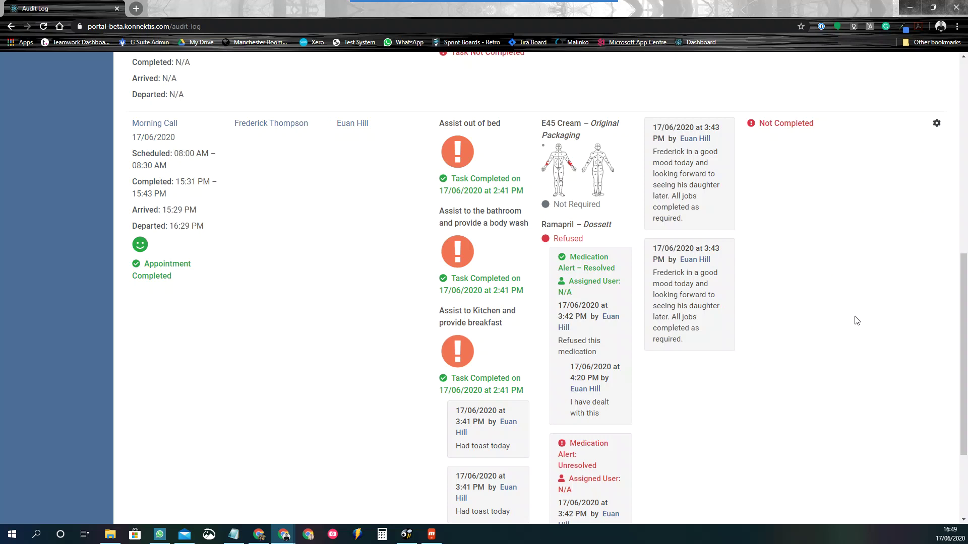
{"action": "scroll", "coordinate": [715, 269], "scroll_direction": "down", "scroll_amount": 3}
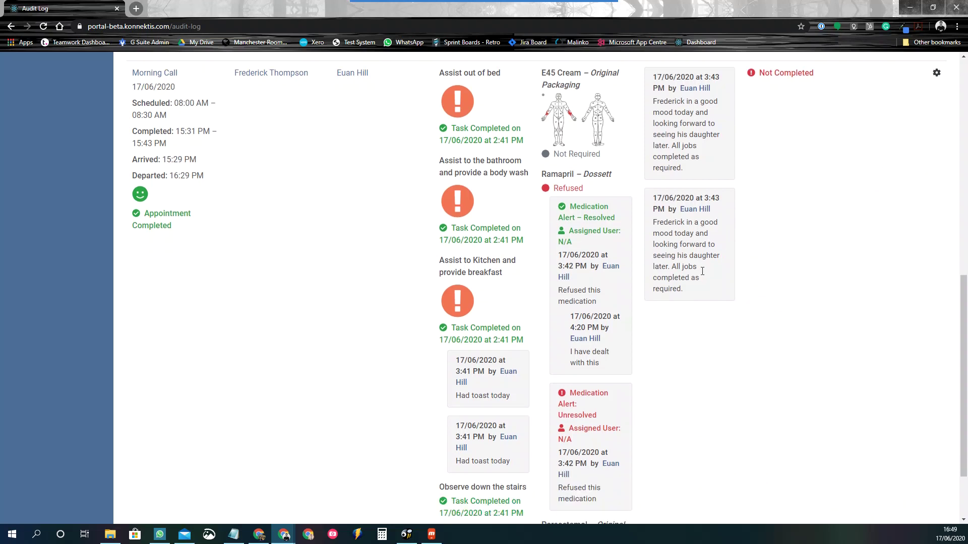
{"action": "scroll", "coordinate": [717, 283], "scroll_direction": "up", "scroll_amount": 2}
{"action": "scroll", "coordinate": [661, 243], "scroll_direction": "up", "scroll_amount": 1}
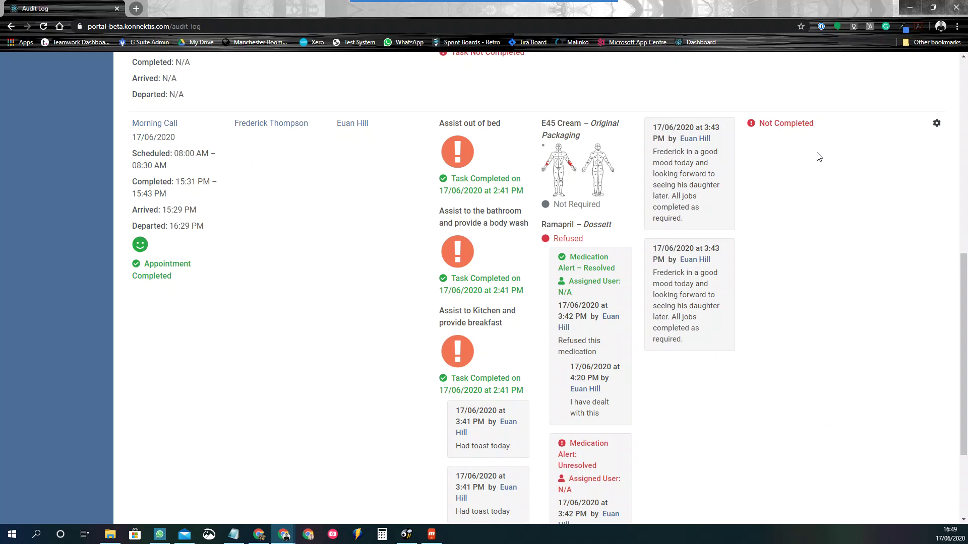
Start a Follow Up audit for the Morning Call and assign its alert to the staff member who attended.
{"action": "left_click", "coordinate": [936, 123]}
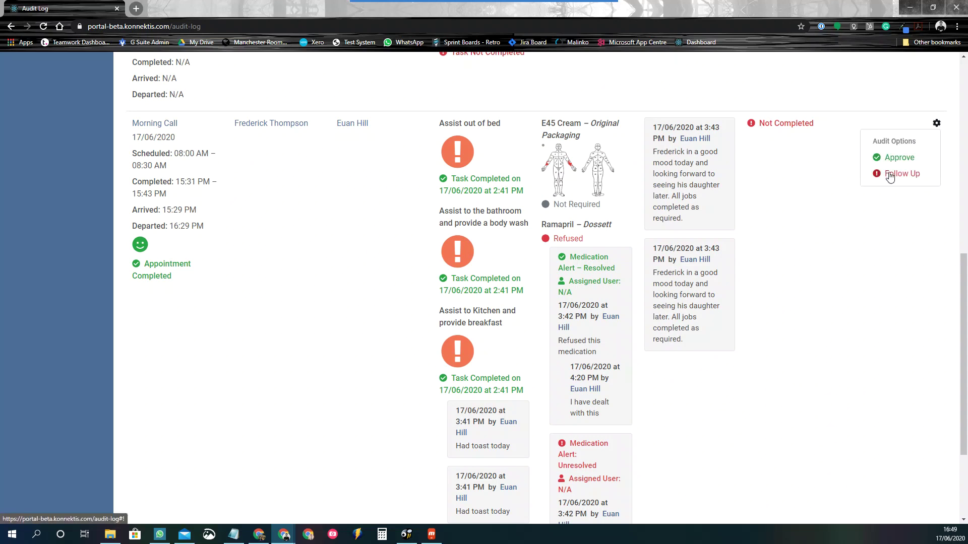
{"action": "left_click", "coordinate": [893, 176]}
{"action": "left_click", "coordinate": [562, 235]}
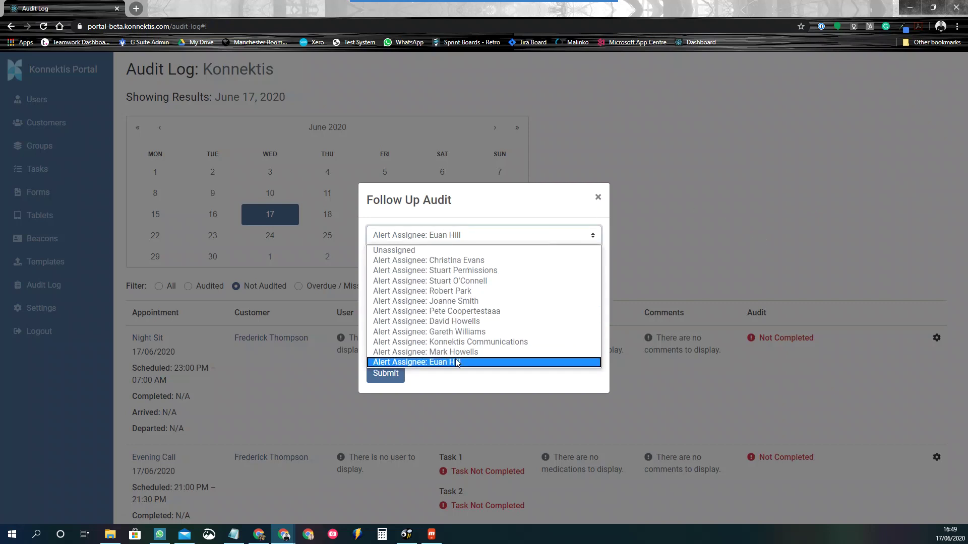
{"action": "left_click", "coordinate": [457, 362]}
Begin the follow-up comment: "On completion of audit, I noticed that a medication had been refused and the attending staff member's alert had been dealt with".
{"action": "left_click", "coordinate": [538, 276]}
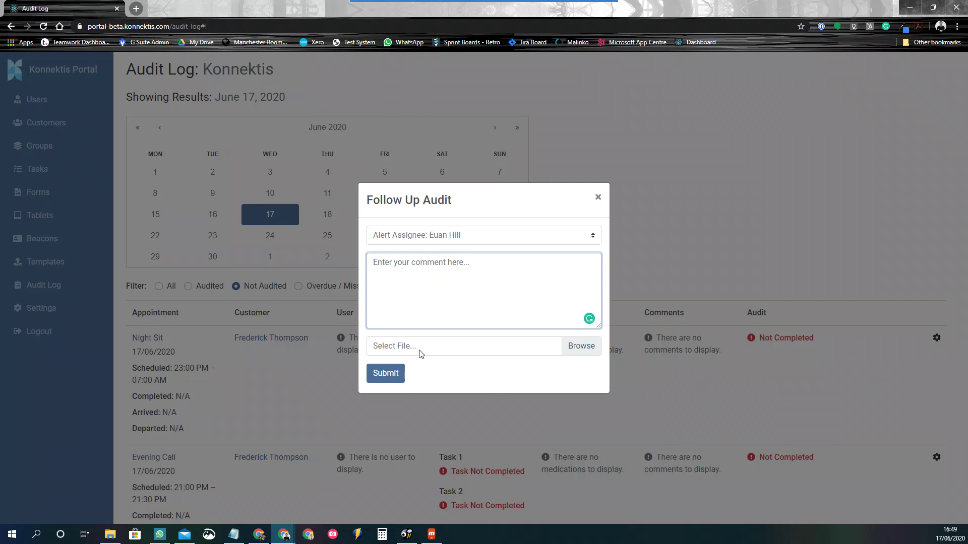
{"action": "type", "text": "On completion of audit, I noticed tha"}
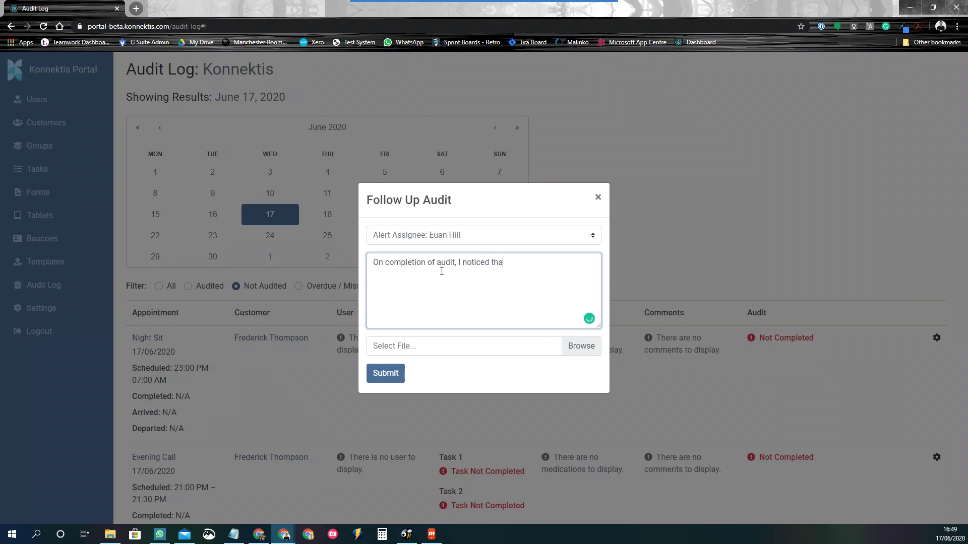
{"action": "type", "text": "t a medication had been re"}
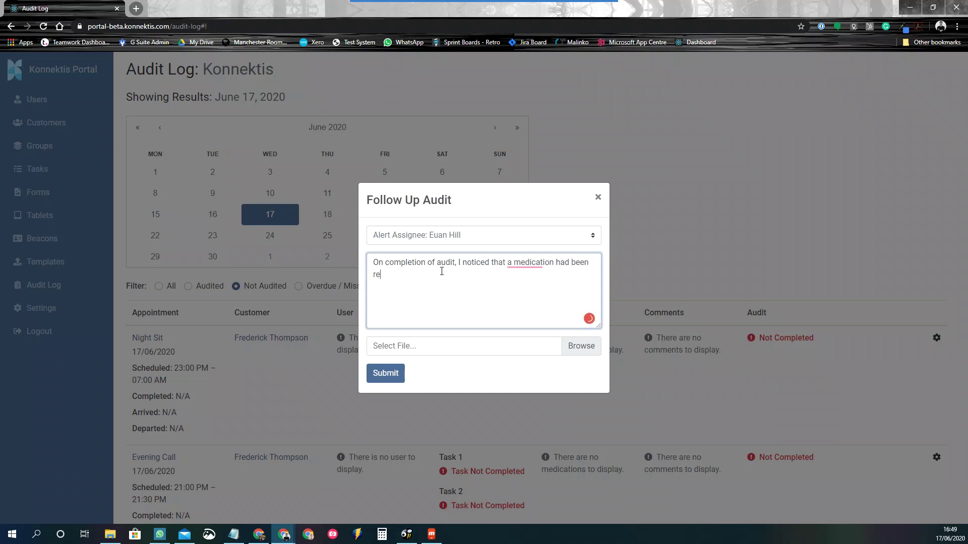
{"action": "type", "text": "fused and the attending staff membe"}
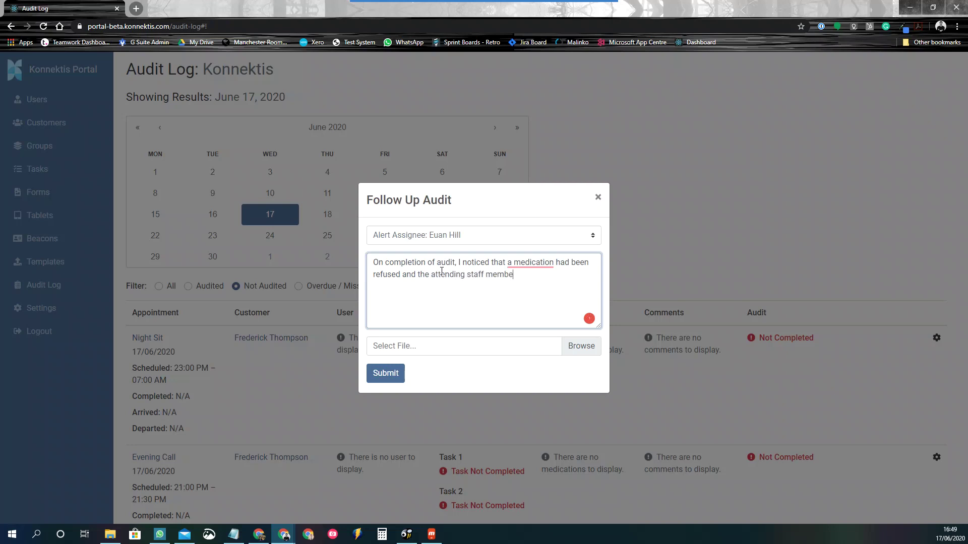
{"action": "type", "text": "r's alert had been dealt with, but I could"}
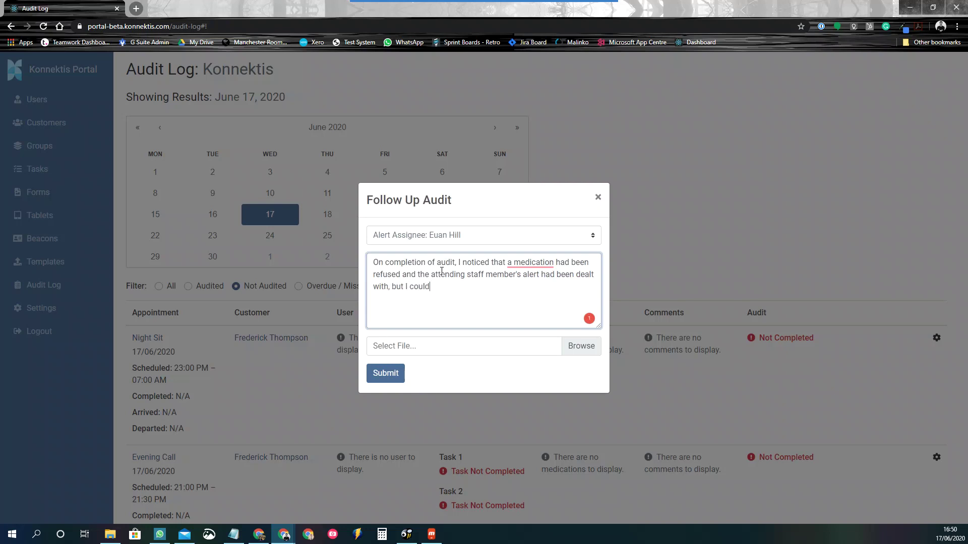
Replace "I could" after "but" in the comment with "we need more details to confirm the actions taken.".
{"action": "key", "text": "BackSpace"}
{"action": "key", "text": "BackSpace"}
{"action": "key", "text": "BackSpace"}
{"action": "key", "text": "BackSpace"}
{"action": "key", "text": "BackSpace"}
{"action": "key", "text": "BackSpace"}
{"action": "key", "text": "BackSpace"}
{"action": "key", "text": "BackSpace"}
{"action": "type", "text": "we need more details to confirm the ac"}
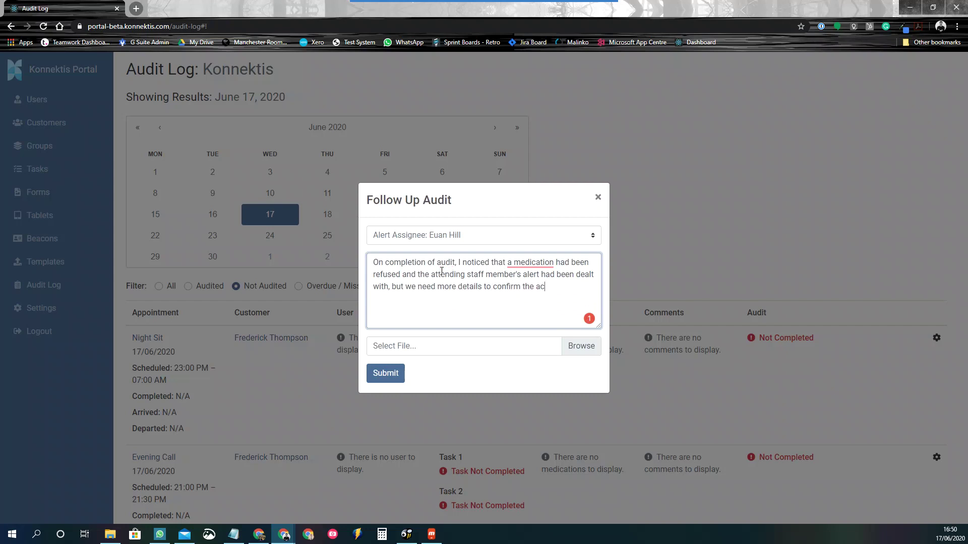
{"action": "type", "text": "tions taken."}
Add a second paragraph reading "Please record your actions from this alert." and submit the follow-up audit.
{"action": "key", "text": "Return"}
{"action": "key", "text": "Return"}
{"action": "type", "text": "Please record your actions from the"}
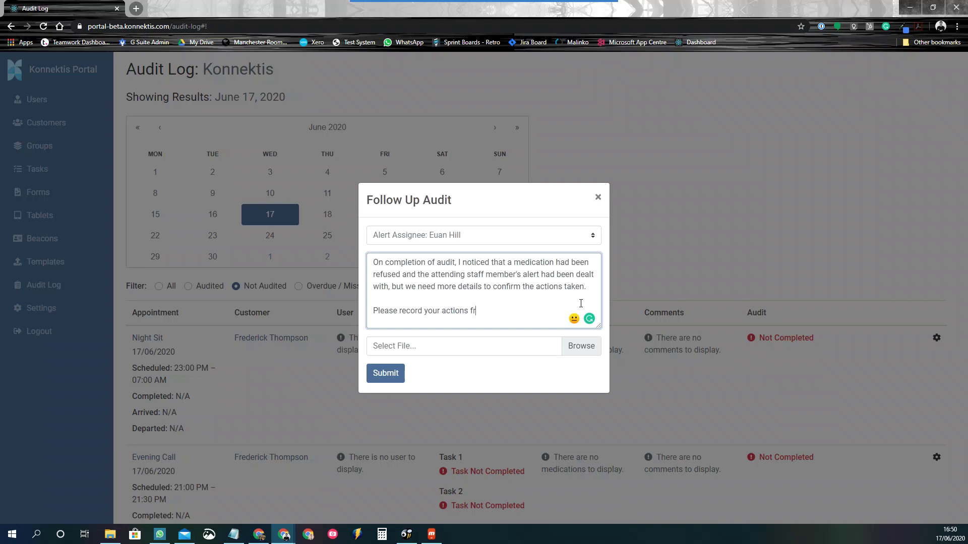
{"action": "type", "text": " is"}
{"action": "left_click", "coordinate": [394, 376]}
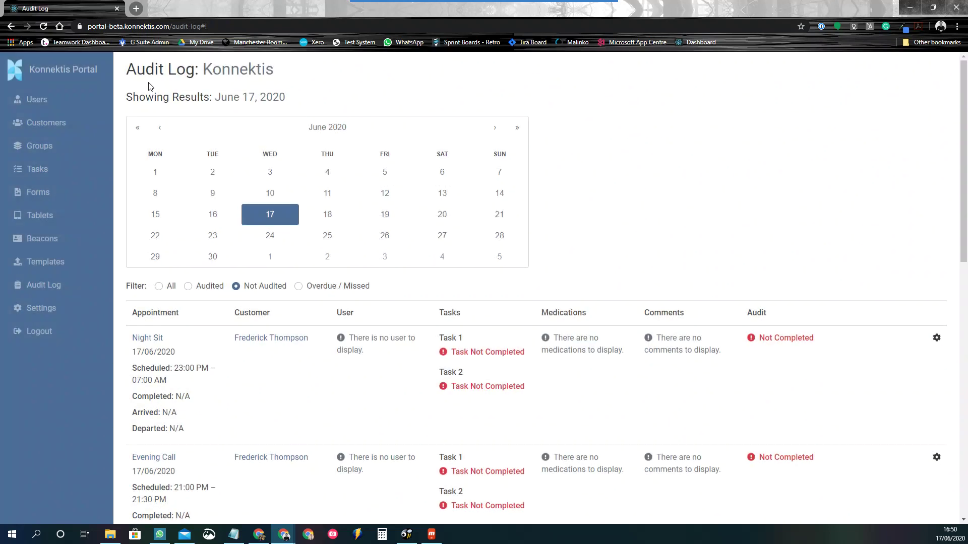
Filter the dashboard's unresolved alerts to those assigned to me and show the comments of the Appointment Audit alert.
{"action": "left_click", "coordinate": [14, 70]}
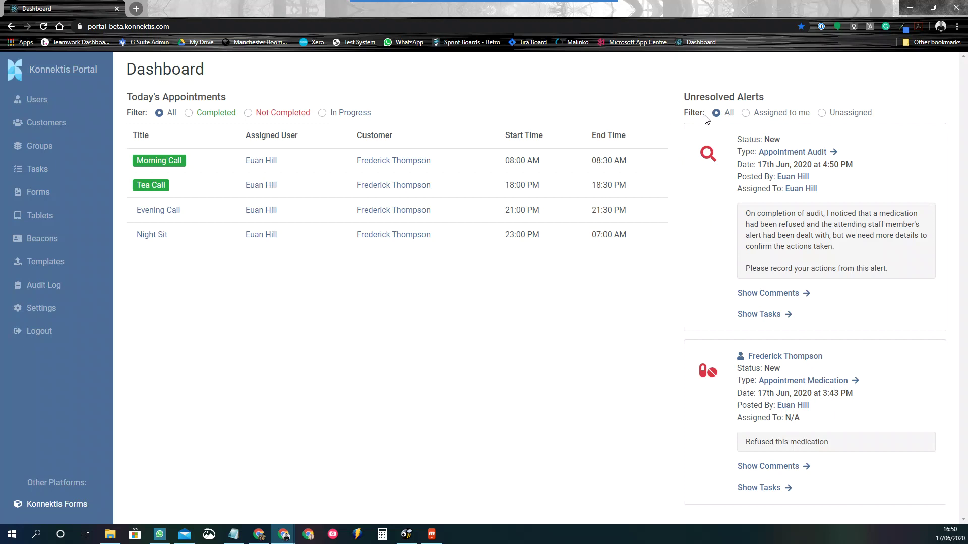
{"action": "left_click", "coordinate": [745, 113]}
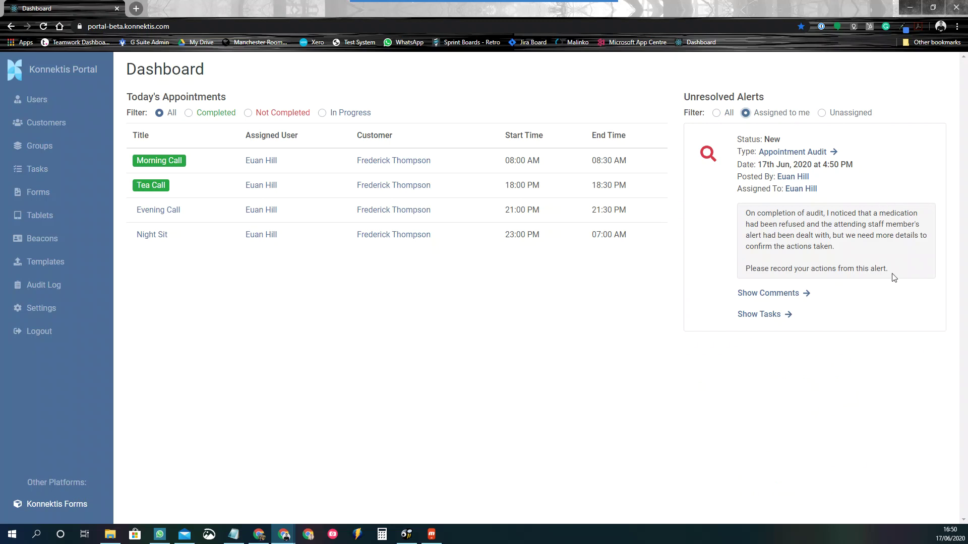
{"action": "left_click_drag", "start_coordinate": [908, 275], "coordinate": [743, 209]}
{"action": "left_click", "coordinate": [835, 228]}
{"action": "left_click", "coordinate": [742, 298]}
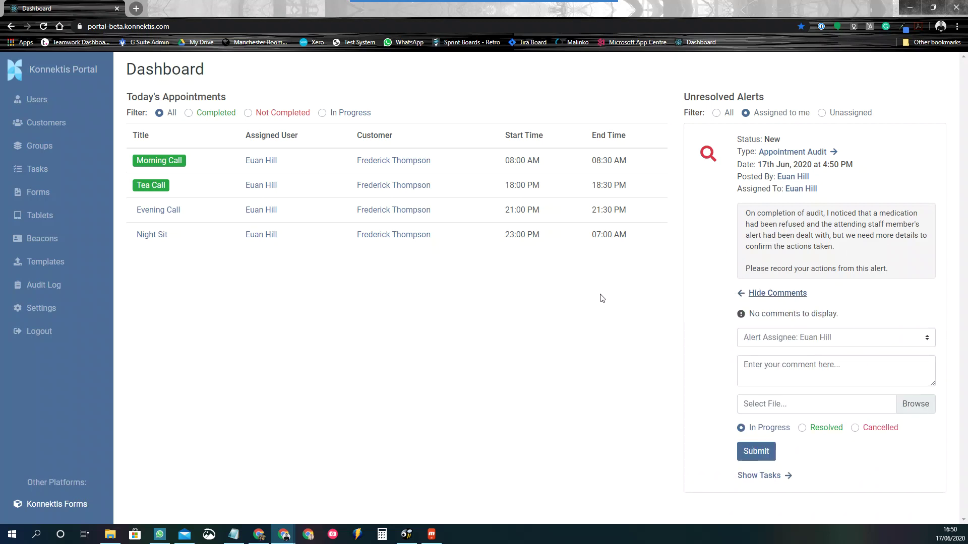
Write in the alert's comment that, when spoken with, the customer said "he didn't think he needed this medication any more.".
{"action": "left_click", "coordinate": [795, 374]}
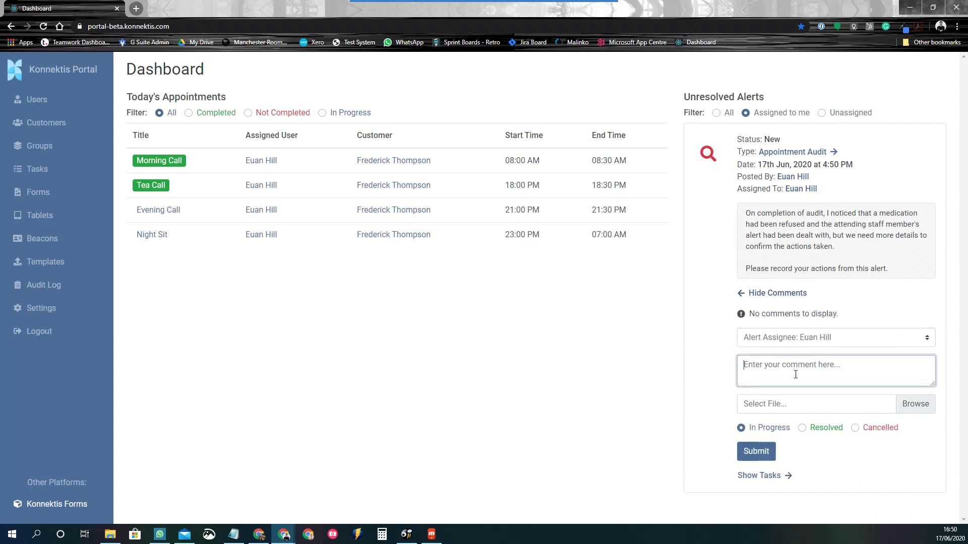
{"action": "type", "text": "When I spoke with Frederick he said he didn't think need"}
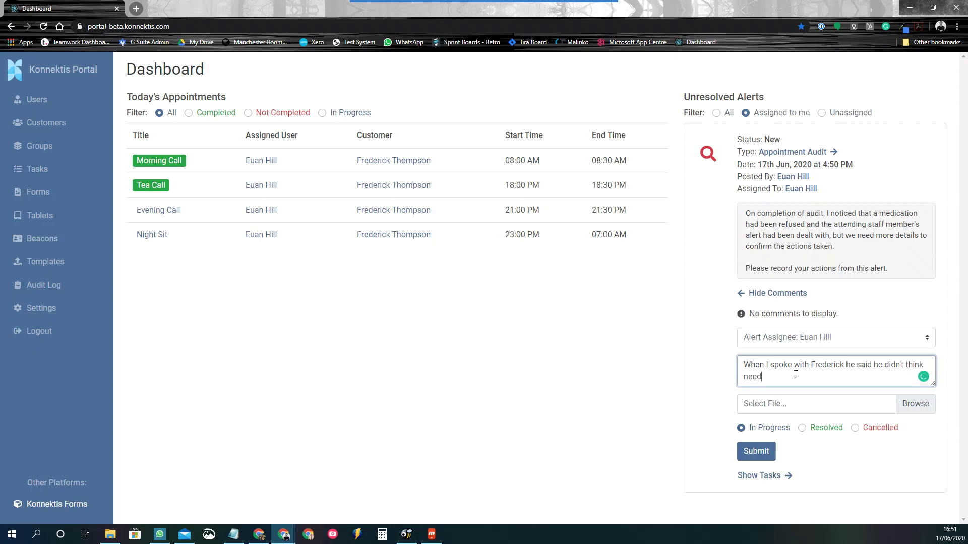
{"action": "type", "text": "needed this medcait"}
{"action": "key", "text": "BackSpace"}
{"action": "key", "text": "BackSpace"}
{"action": "key", "text": "BackSpace"}
{"action": "type", "text": "iacti"}
{"action": "key", "text": "BackSpace"}
{"action": "key", "text": "BackSpace"}
{"action": "key", "text": "BackSpace"}
{"action": "key", "text": "BackSpace"}
{"action": "type", "text": "catinon any more. I called the G"}
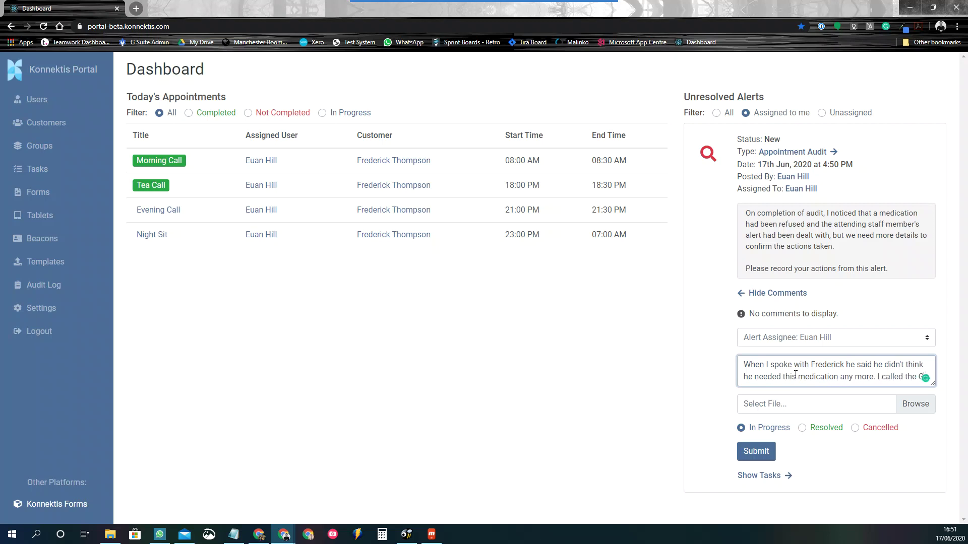
Complete the comment's next sentence so it reads "I called the GP who confirmed this is still on the prescription.".
{"action": "type", "text": "P who confirmed this "}
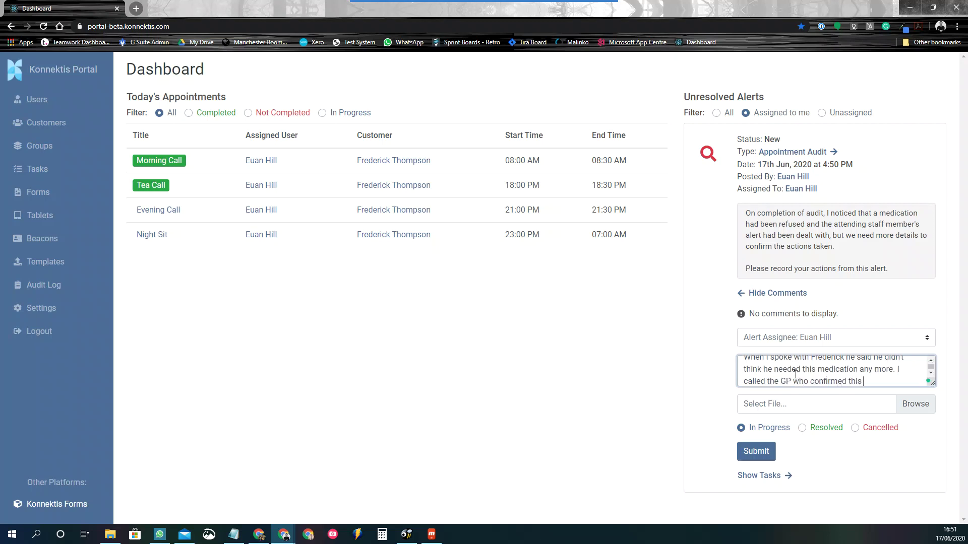
{"action": "type", "text": "is still on the "}
{"action": "type", "text": "prescription"}
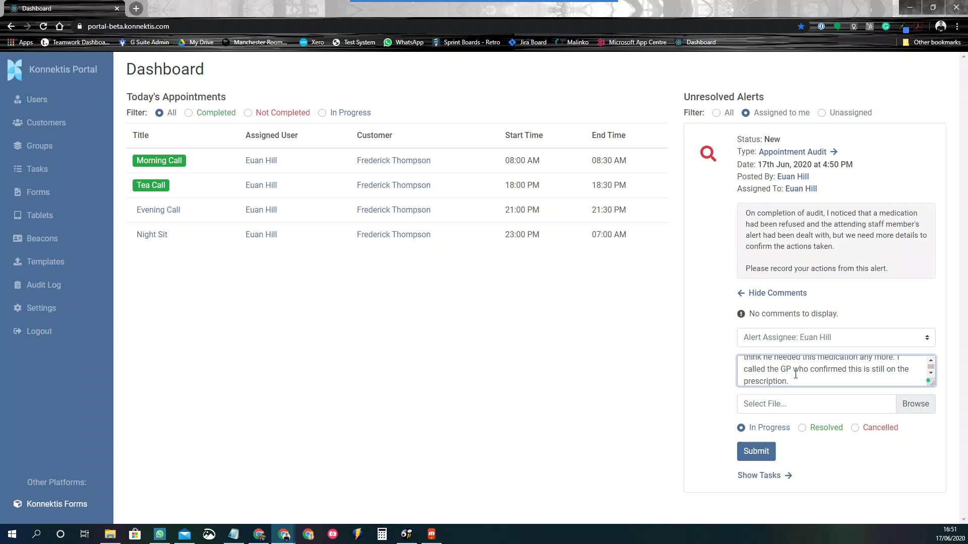
{"action": "type", "text": ". "}
Continue the comment with "I then spoke with" the customer's daughter, "who was attending later, and she confirmed that she would support" him "with this medication.".
{"action": "type", "text": "S"}
{"action": "type", "text": " thi"}
{"action": "key", "text": "BackSpace"}
{"action": "type", "text": "en spoke with Frederick's daughter, who was "}
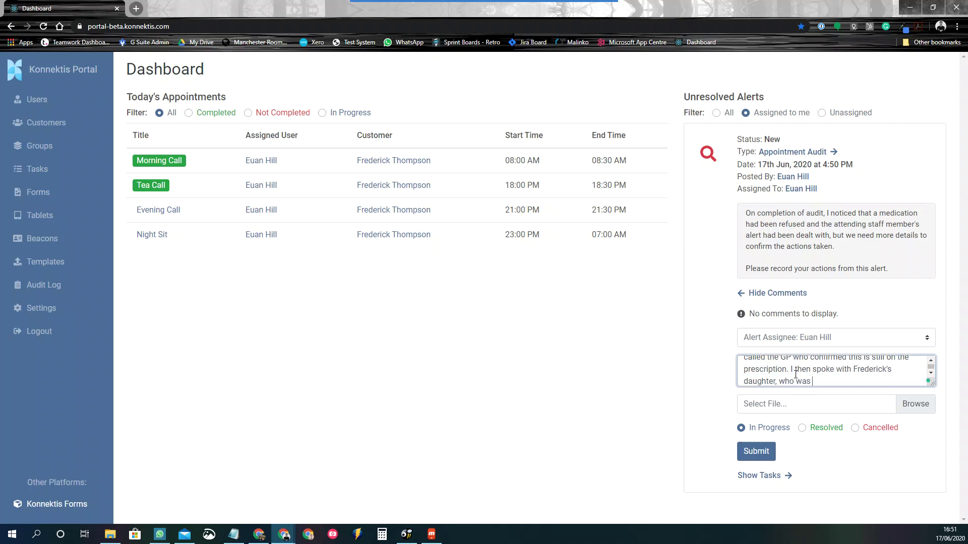
{"action": "type", "text": "attending later, and she confimre"}
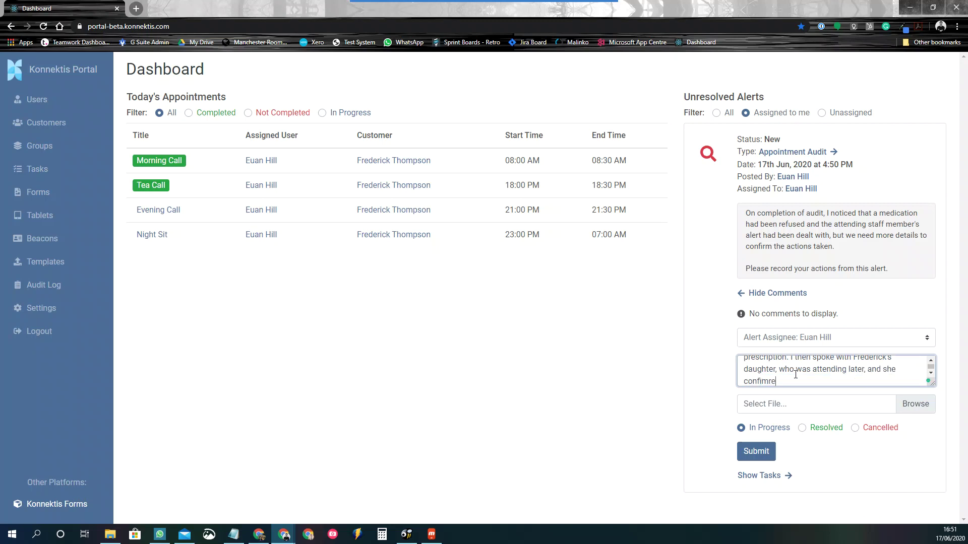
{"action": "type", "text": "that she would support Frederick with this medicaiton."}
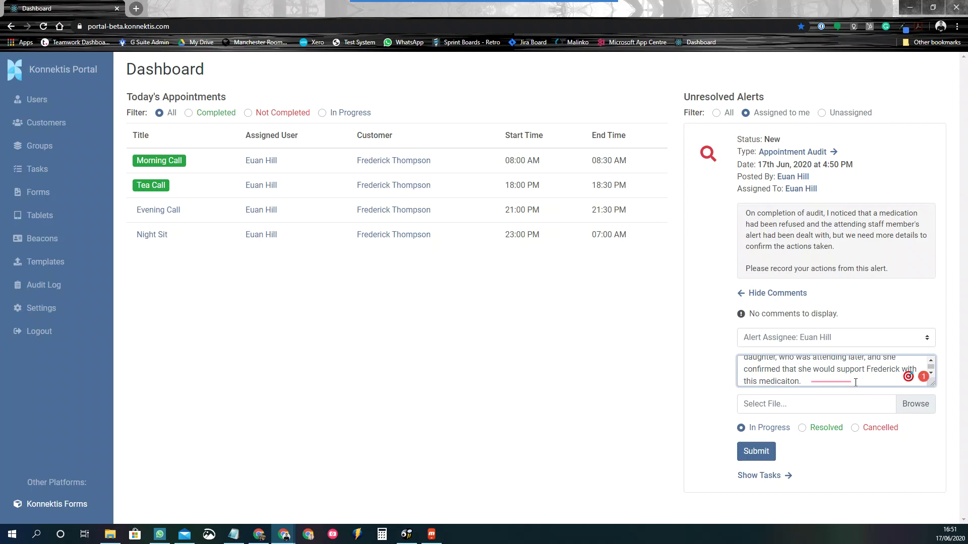
Correct the misspelt word "medication" at the end of the comment and check the comment text.
{"action": "mouse_move", "coordinate": [833, 379]}
{"action": "left_click", "coordinate": [835, 394]}
{"action": "scroll", "coordinate": [805, 375], "scroll_direction": "up", "scroll_amount": 3}
{"action": "scroll", "coordinate": [820, 365], "scroll_direction": "down", "scroll_amount": 3}
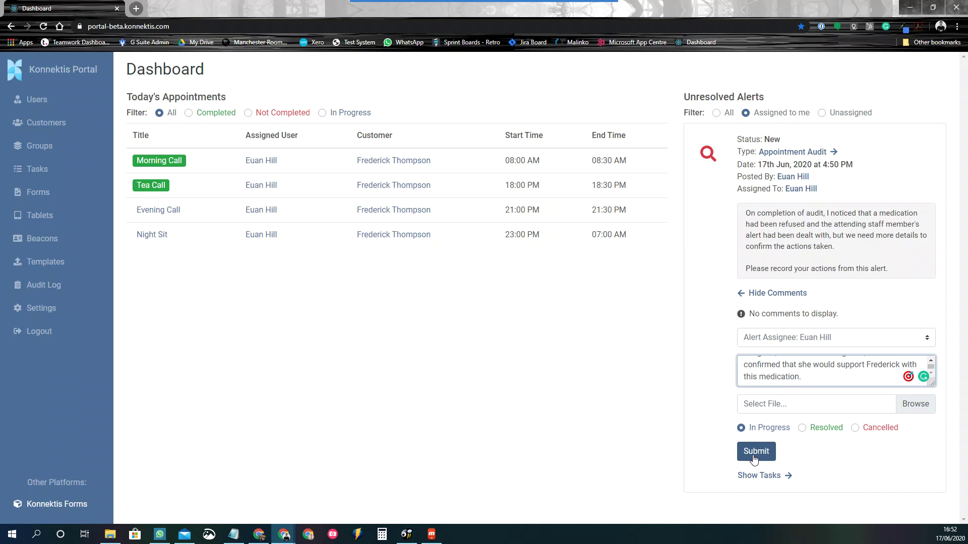
Reassign the alert to another staff member and submit the comment with the status In Progress.
{"action": "left_click", "coordinate": [816, 344]}
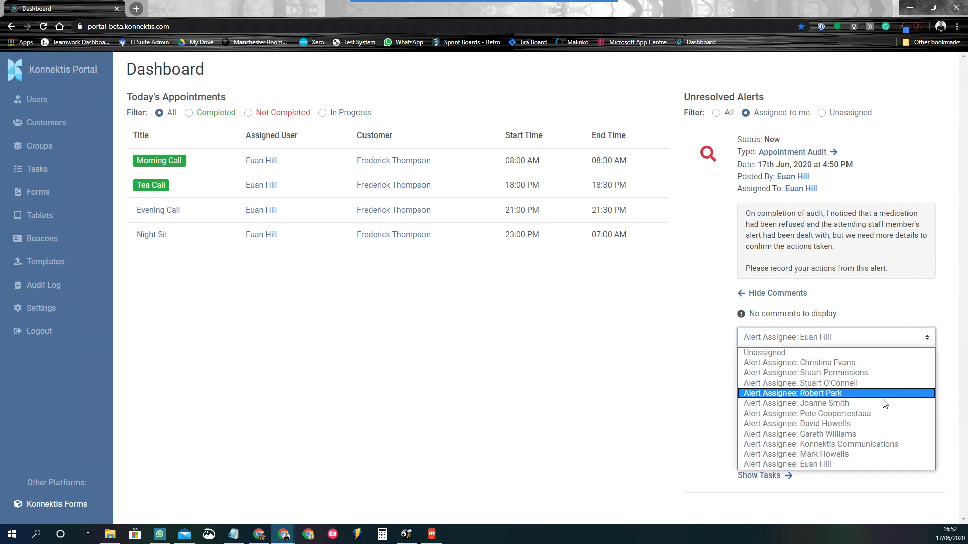
{"action": "left_click", "coordinate": [847, 456]}
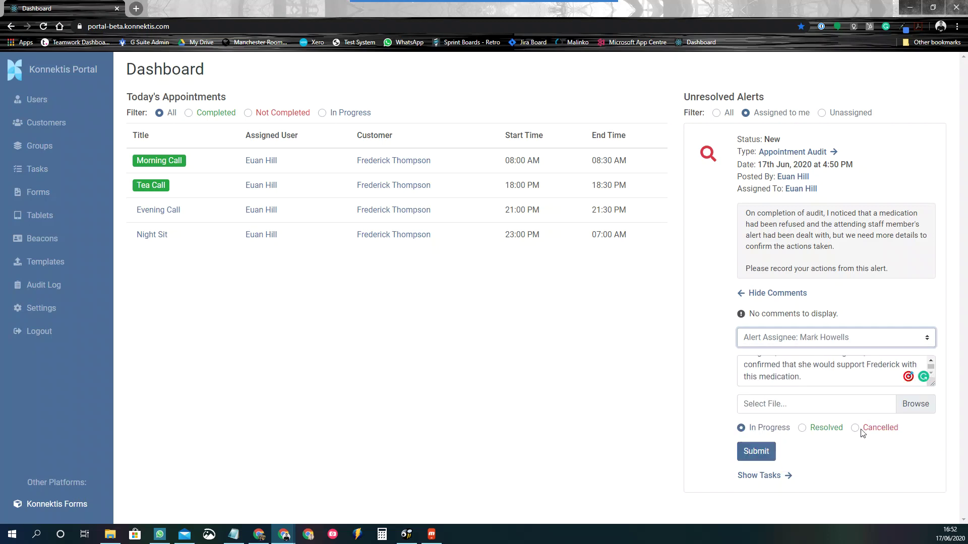
{"action": "left_click", "coordinate": [819, 377]}
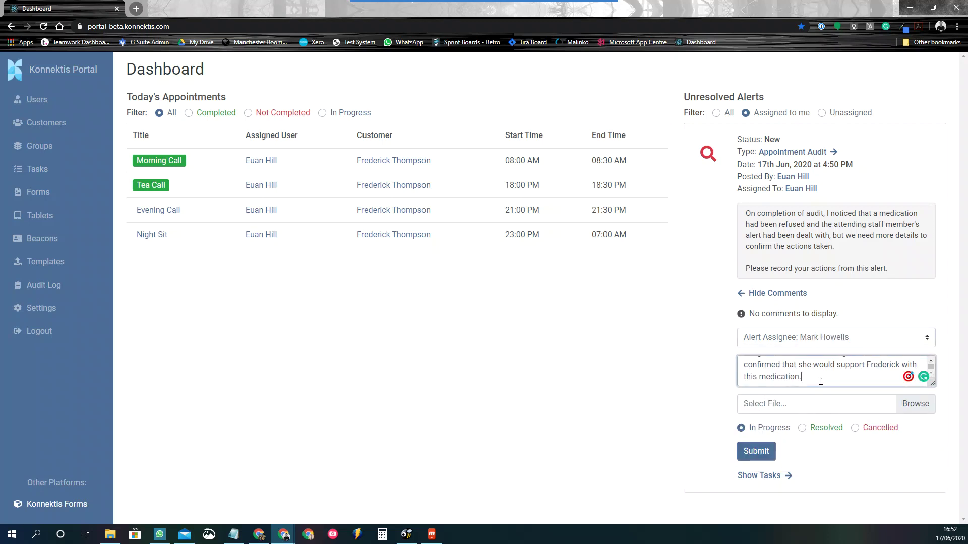
{"action": "left_click", "coordinate": [762, 458]}
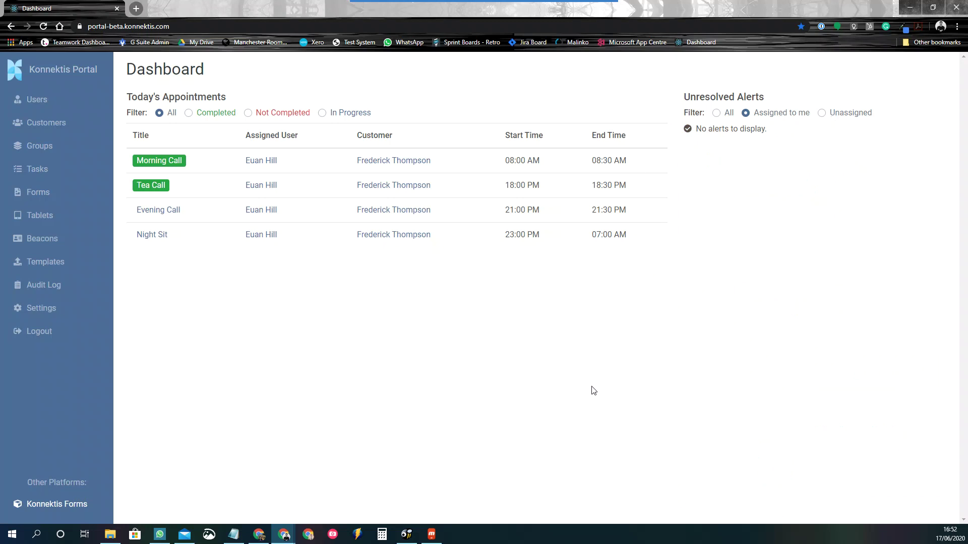
Show all unresolved alerts, check the Appointment Audit alert's assignee, and display its comments.
{"action": "left_click", "coordinate": [717, 114]}
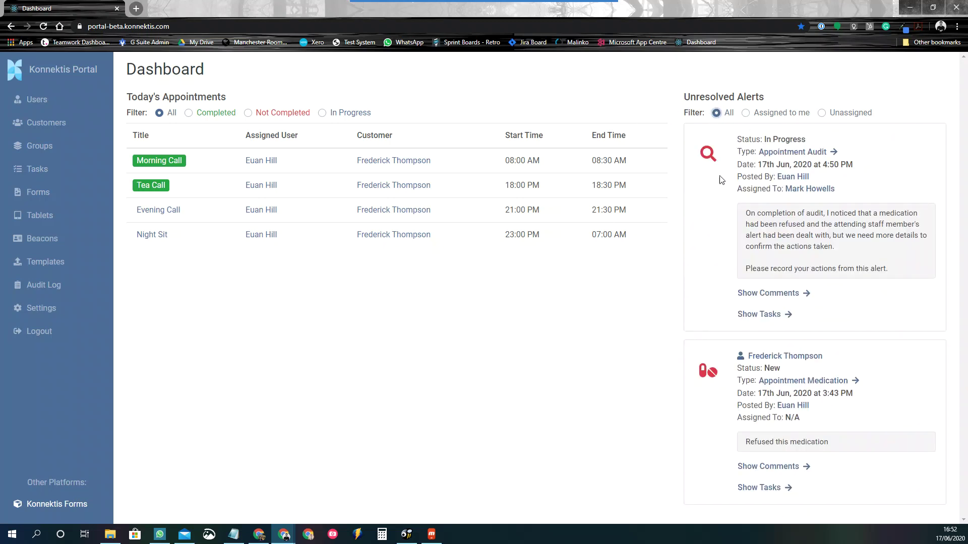
{"action": "left_click_drag", "start_coordinate": [838, 191], "coordinate": [737, 184]}
{"action": "left_click", "coordinate": [897, 255]}
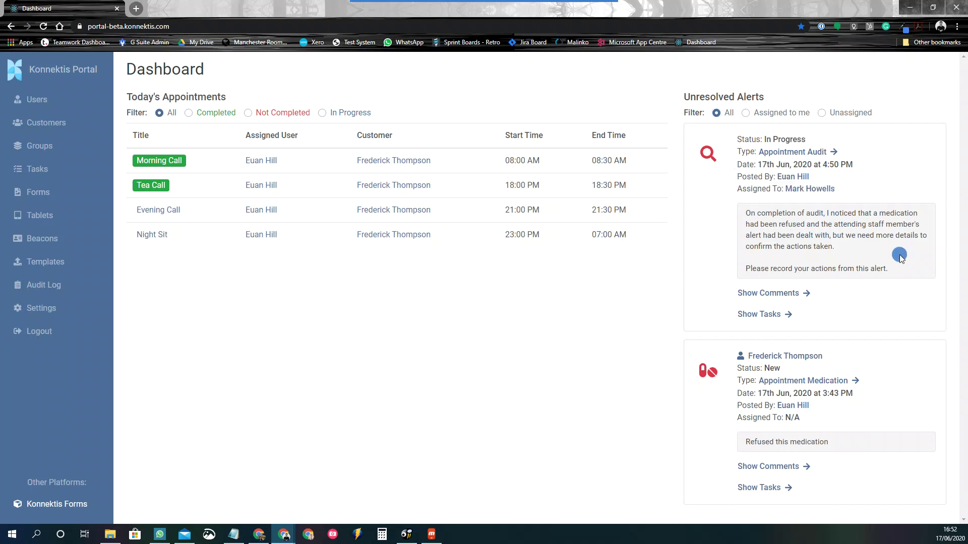
{"action": "left_click", "coordinate": [772, 294]}
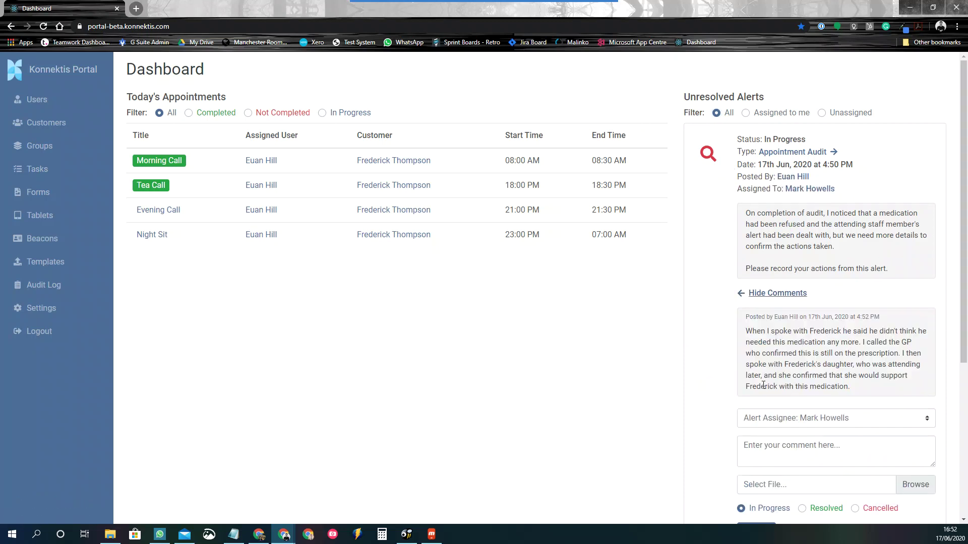
{"action": "scroll", "coordinate": [675, 299], "scroll_direction": "down", "scroll_amount": 1}
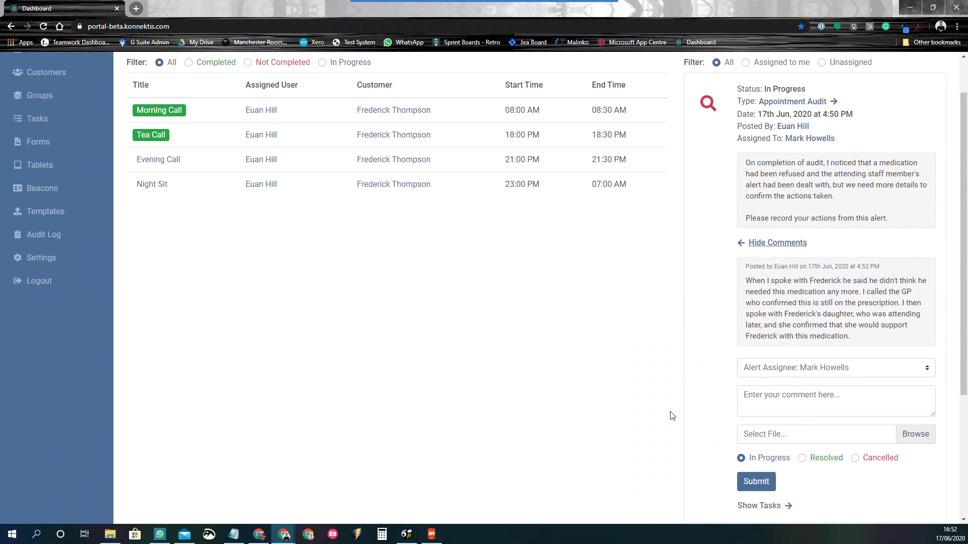
Comment "This is now sufficient for the audit report." on the Appointment Audit alert, mark it Resolved and submit.
{"action": "left_click", "coordinate": [781, 397]}
{"action": "type", "text": "This is now suf"}
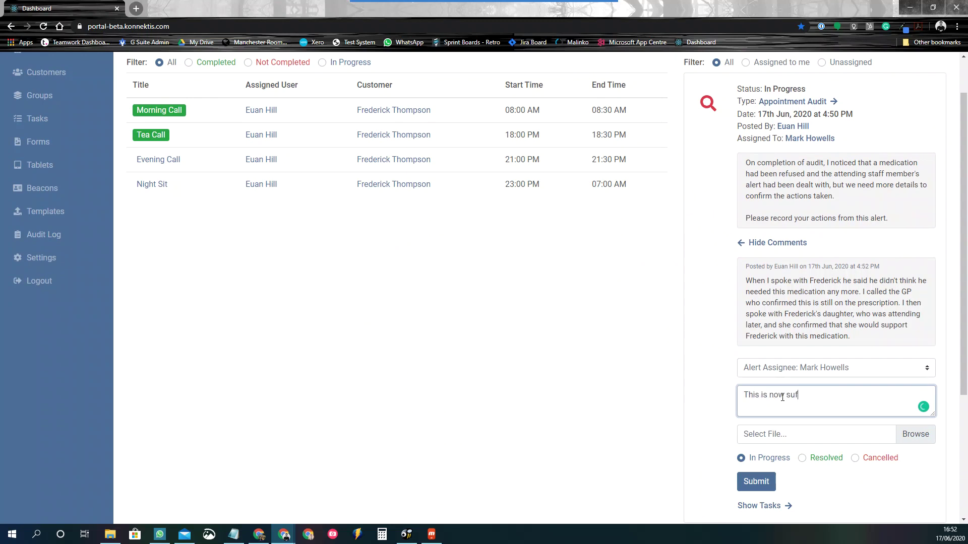
{"action": "type", "text": "ficient for the auiit report."}
{"action": "left_click", "coordinate": [803, 458]}
{"action": "left_click", "coordinate": [757, 482]}
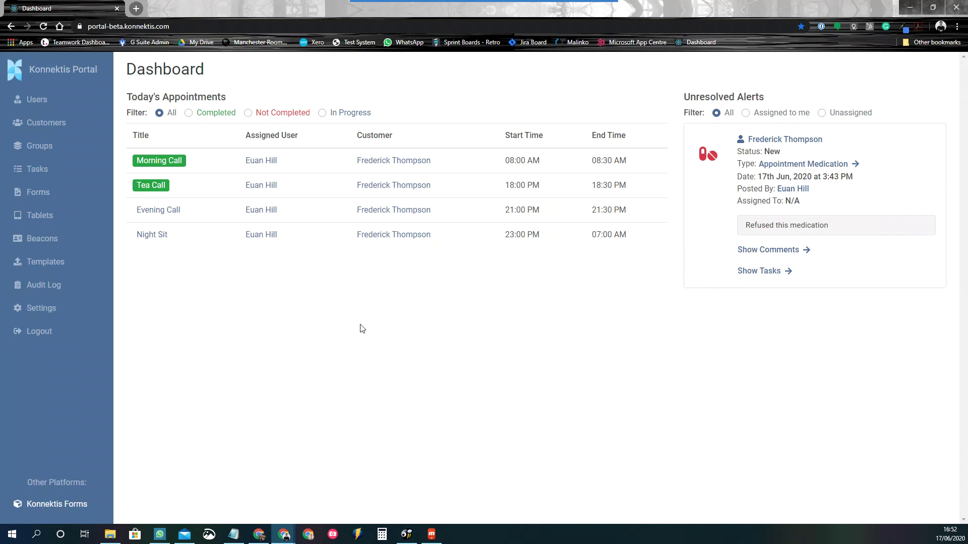
Open the audit log, filter it to audited appointments and find the Morning Call entry.
{"action": "left_click", "coordinate": [41, 287]}
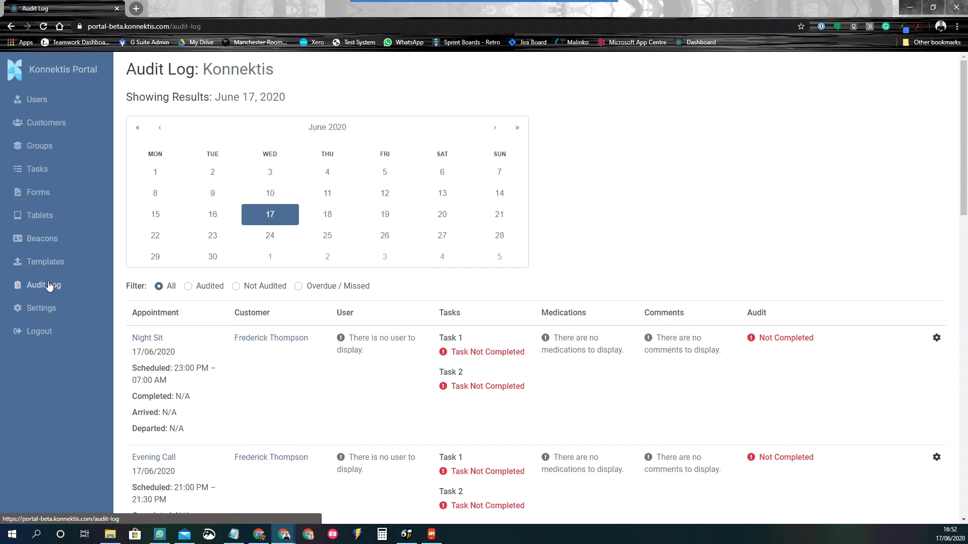
{"action": "left_click", "coordinate": [189, 286]}
{"action": "scroll", "coordinate": [285, 326], "scroll_direction": "down", "scroll_amount": 5}
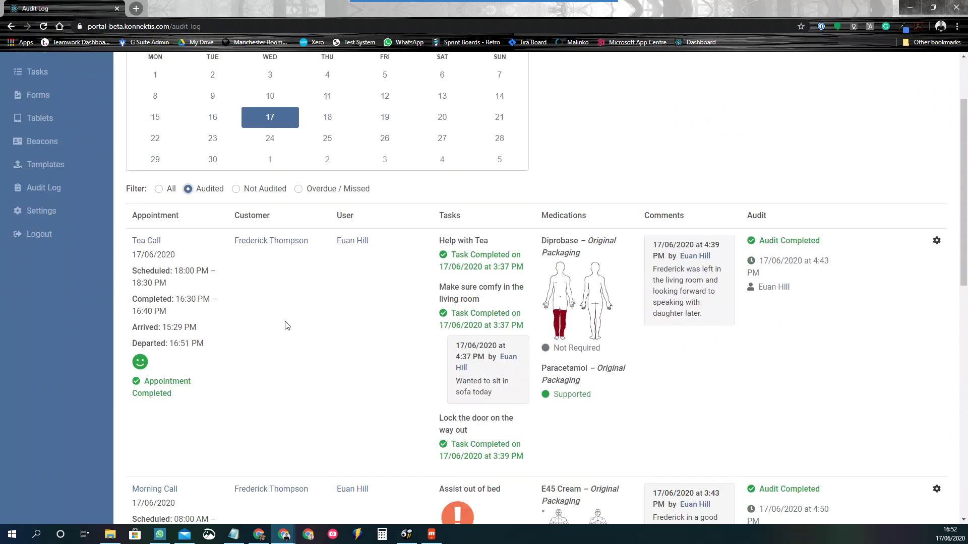
{"action": "scroll", "coordinate": [285, 327], "scroll_direction": "down", "scroll_amount": 2}
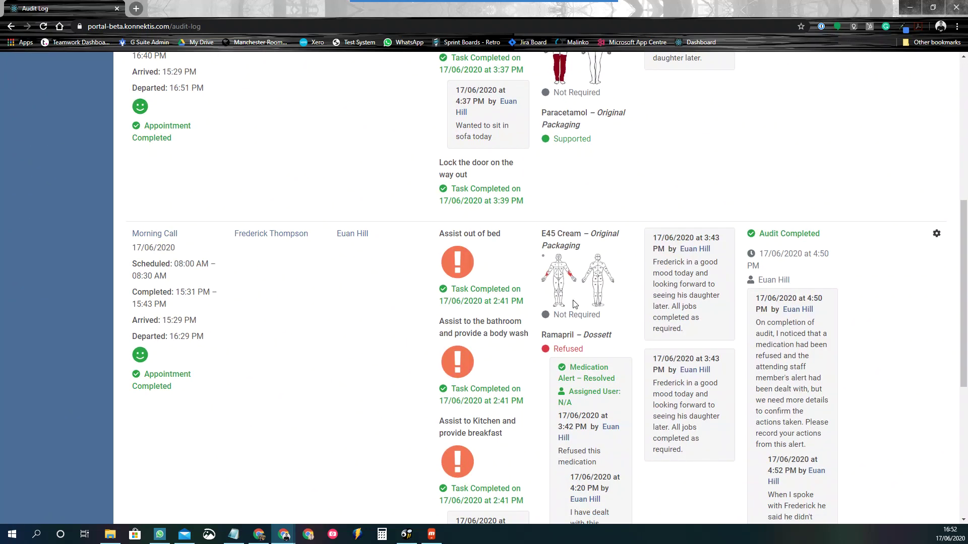
Examine the Morning Call's refused medication alerts and the full comment trail recorded under its completed audit.
{"action": "scroll", "coordinate": [549, 298], "scroll_direction": "down", "scroll_amount": 1}
{"action": "left_click_drag", "start_coordinate": [542, 285], "coordinate": [597, 301]}
{"action": "left_click", "coordinate": [598, 301]}
{"action": "scroll", "coordinate": [599, 322], "scroll_direction": "down", "scroll_amount": 1}
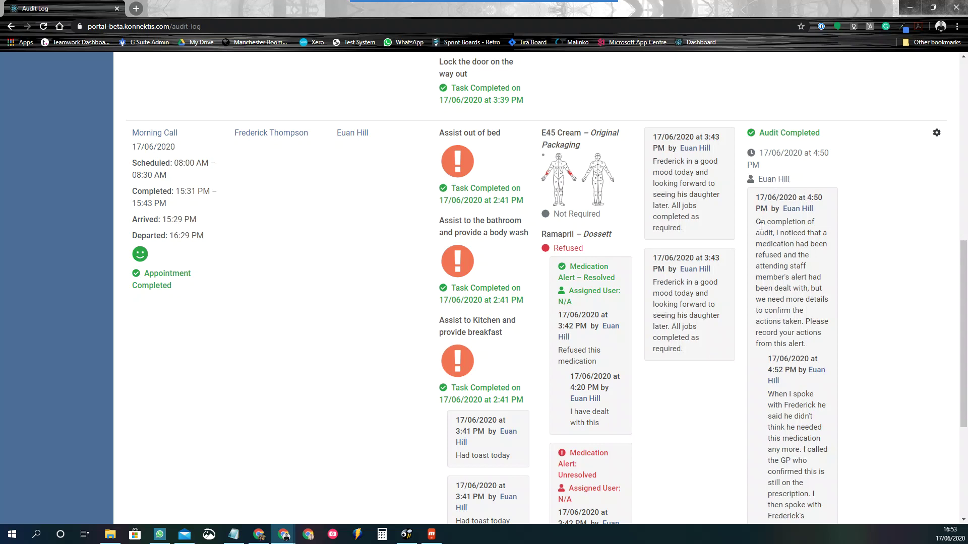
{"action": "scroll", "coordinate": [802, 287], "scroll_direction": "down", "scroll_amount": 3}
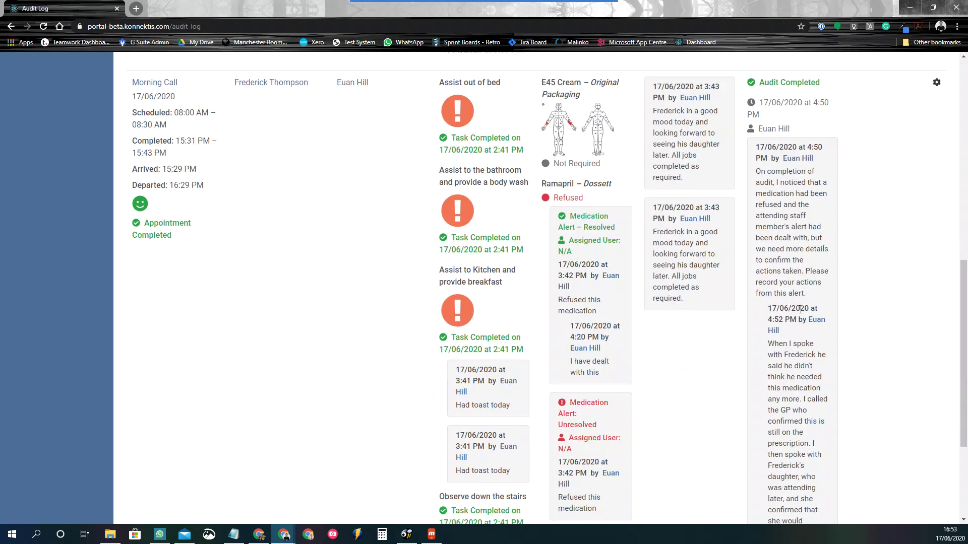
{"action": "scroll", "coordinate": [784, 142], "scroll_direction": "up", "scroll_amount": 1}
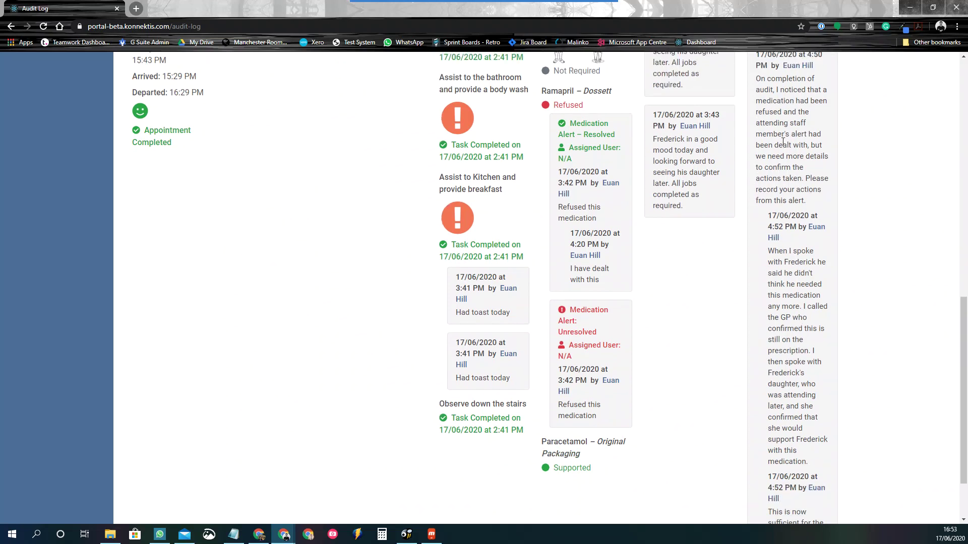
{"action": "scroll", "coordinate": [782, 152], "scroll_direction": "down", "scroll_amount": 2}
{"action": "scroll", "coordinate": [783, 164], "scroll_direction": "down", "scroll_amount": 1}
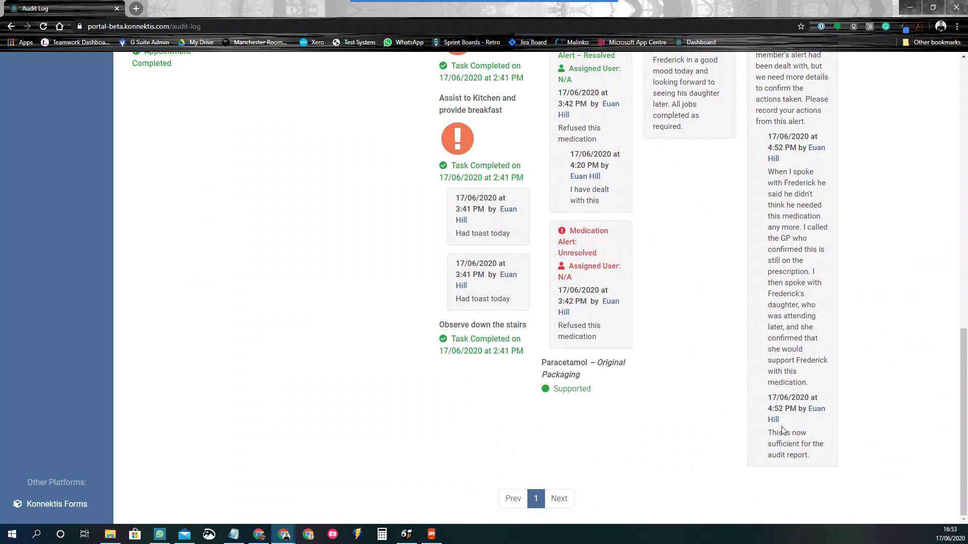
{"action": "scroll", "coordinate": [793, 296], "scroll_direction": "up", "scroll_amount": 2}
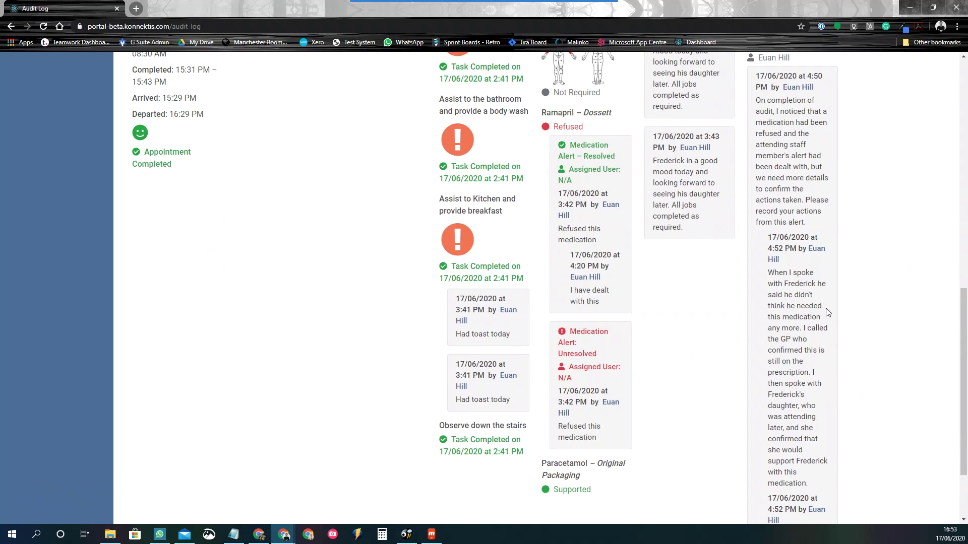